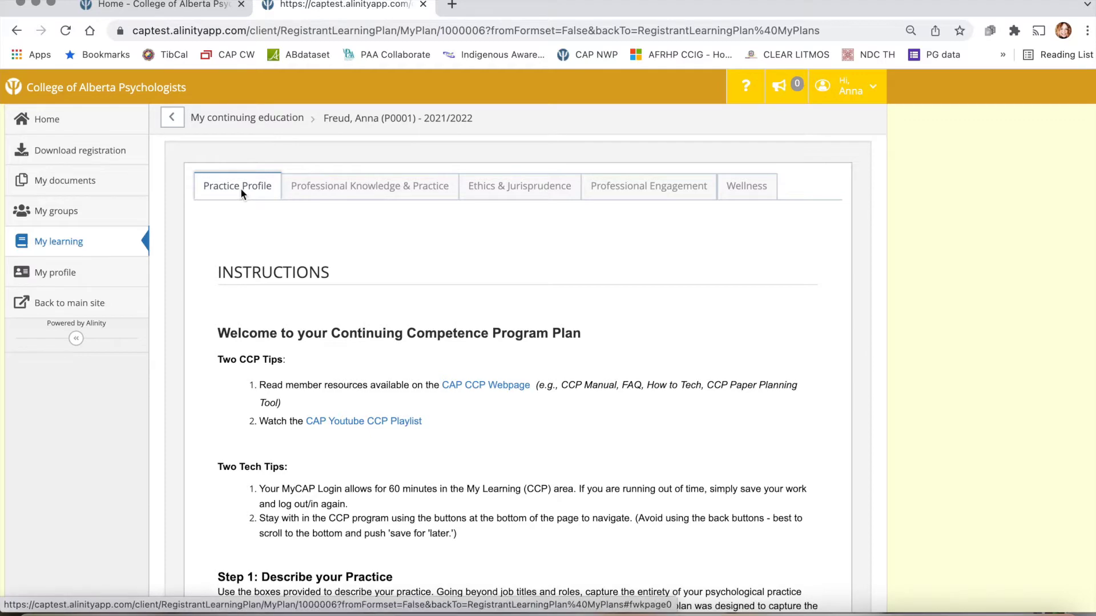
- Scroll through the plan instructions to the blank Branch of Psychology and Professional Activities entries
{"action": "scroll", "coordinate": [260, 384], "scroll_direction": "down", "scroll_amount": 1}
{"action": "scroll", "coordinate": [260, 384], "scroll_direction": "down", "scroll_amount": 6}
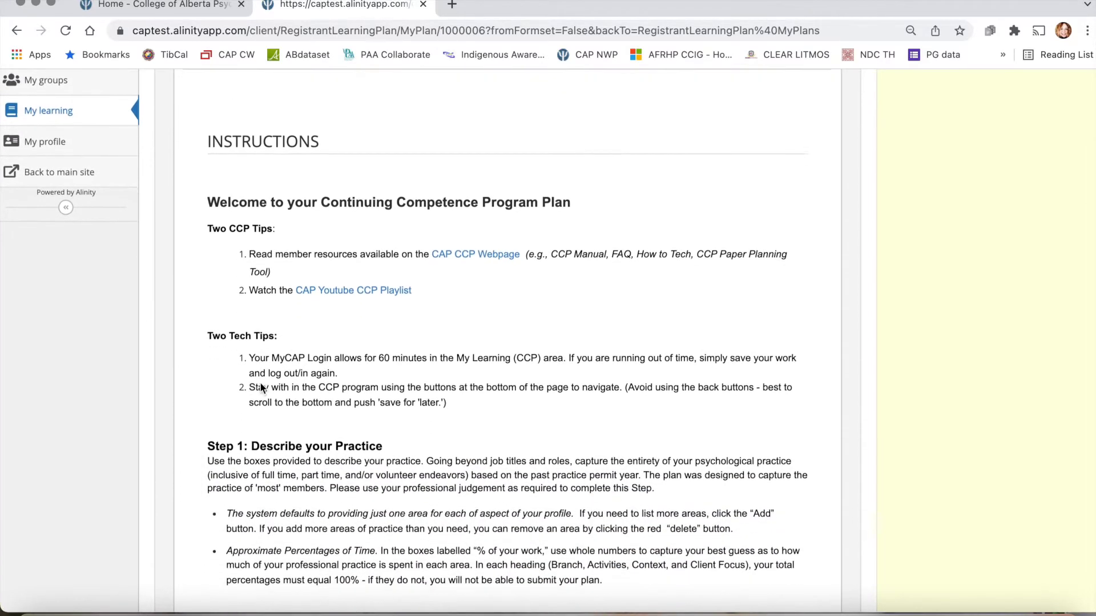
{"action": "scroll", "coordinate": [260, 388], "scroll_direction": "down", "scroll_amount": 8}
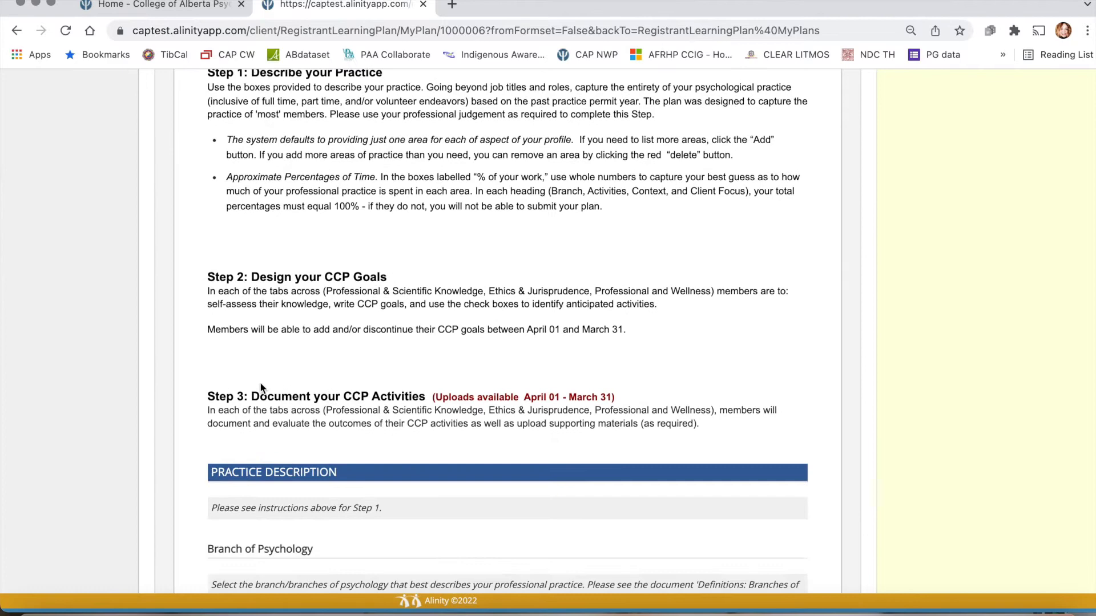
{"action": "scroll", "coordinate": [261, 383], "scroll_direction": "down", "scroll_amount": 1}
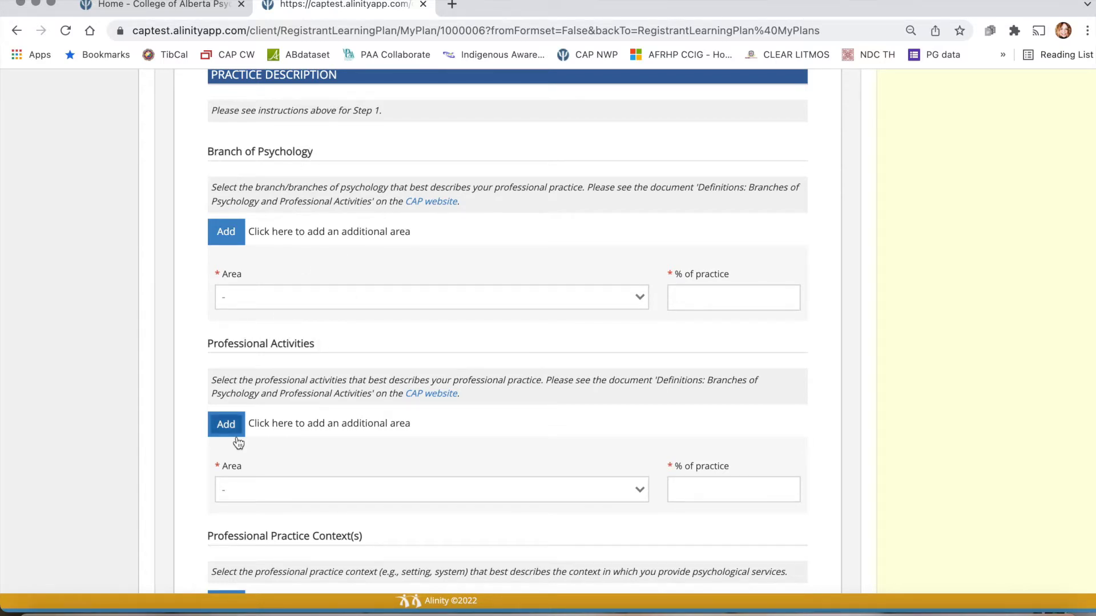
{"action": "scroll", "coordinate": [238, 444], "scroll_direction": "down", "scroll_amount": 3}
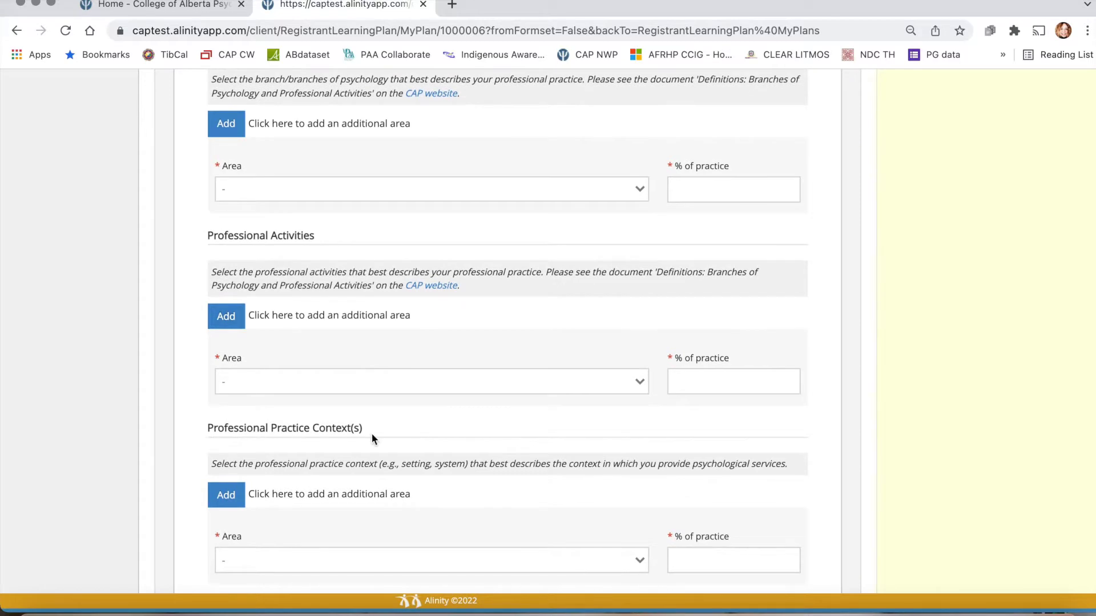
{"action": "scroll", "coordinate": [371, 435], "scroll_direction": "down", "scroll_amount": 5}
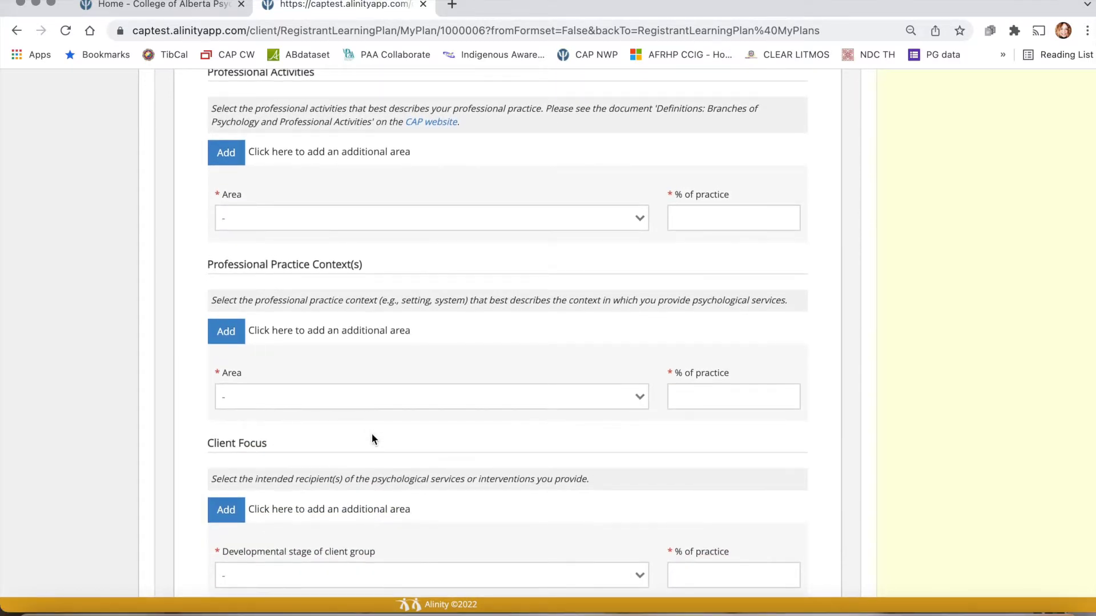
{"action": "scroll", "coordinate": [372, 433], "scroll_direction": "up", "scroll_amount": 8}
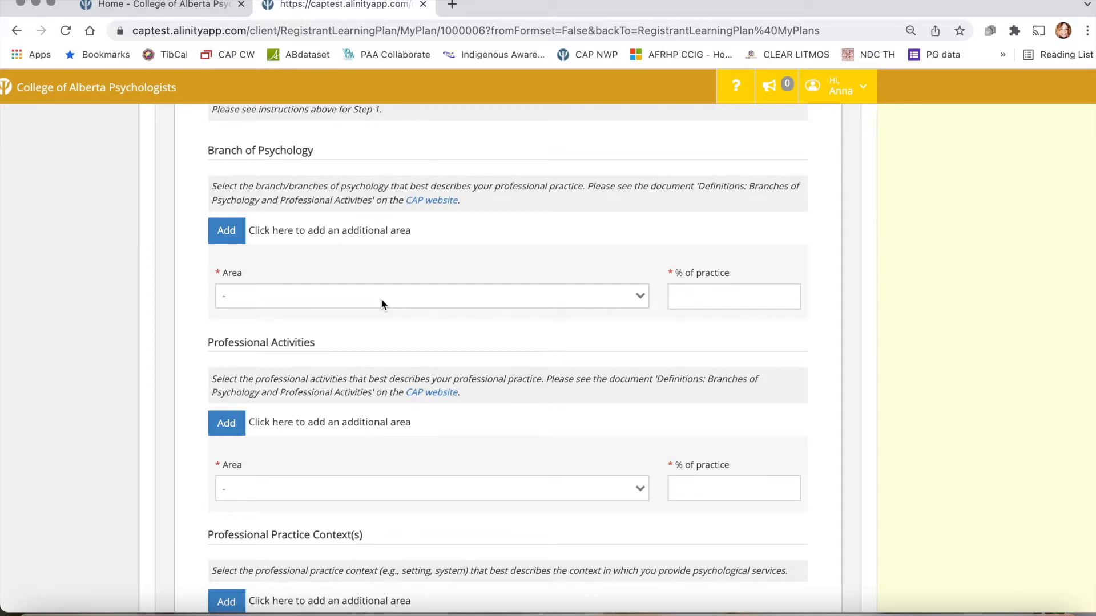
- Set Branch of Psychology to Clinical/Counselling at 100% of practice
{"action": "left_click", "coordinate": [382, 298]}
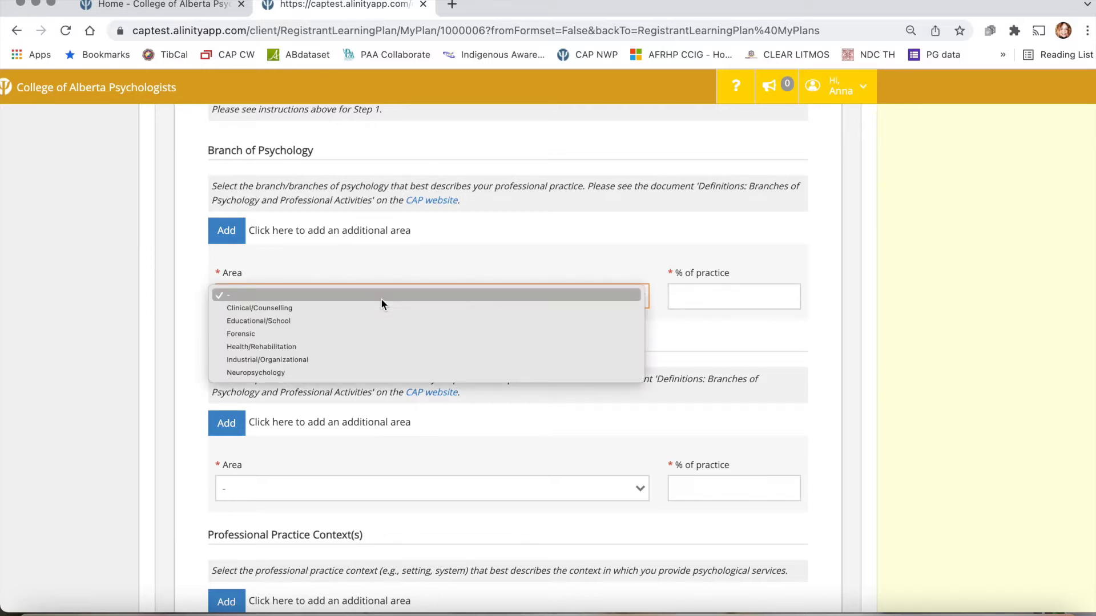
{"action": "left_click", "coordinate": [286, 308]}
{"action": "left_click", "coordinate": [719, 298]}
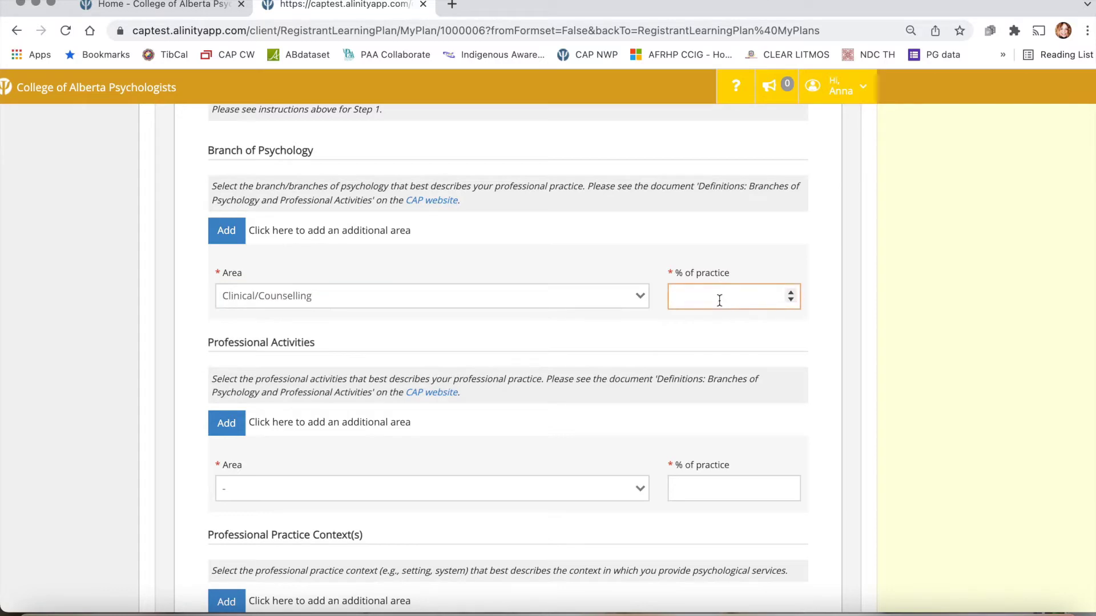
{"action": "type", "text": "100"}
- Add Research, Supervision and Intervention as the three professional activities
{"action": "scroll", "coordinate": [279, 339], "scroll_direction": "down", "scroll_amount": 3}
{"action": "scroll", "coordinate": [279, 339], "scroll_direction": "down", "scroll_amount": 2}
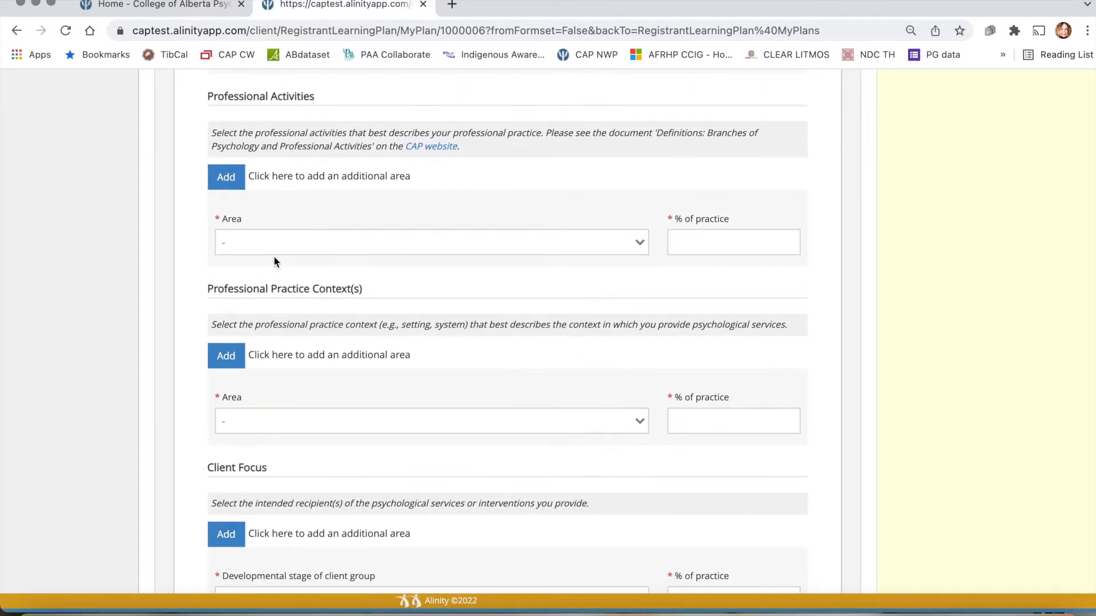
{"action": "left_click", "coordinate": [272, 242]}
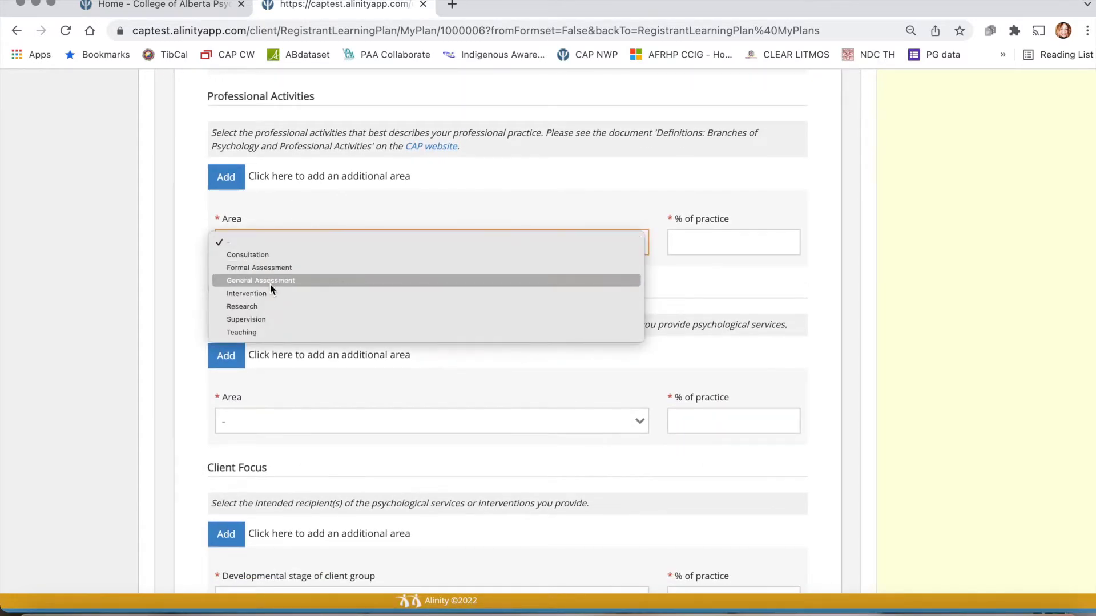
{"action": "left_click", "coordinate": [266, 306]}
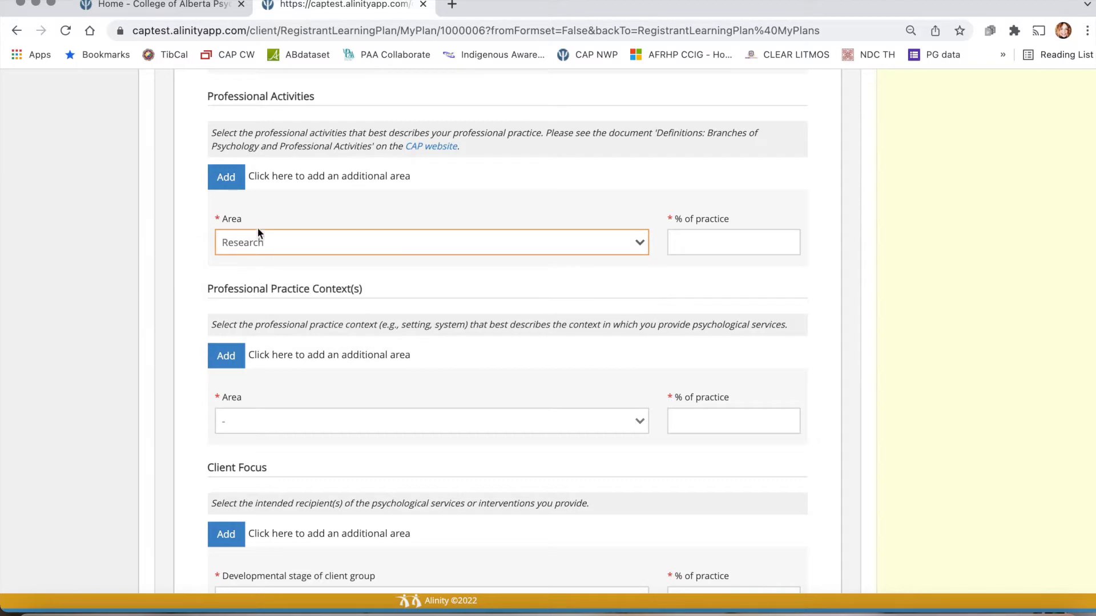
{"action": "left_click", "coordinate": [226, 177]}
{"action": "left_click", "coordinate": [254, 320]}
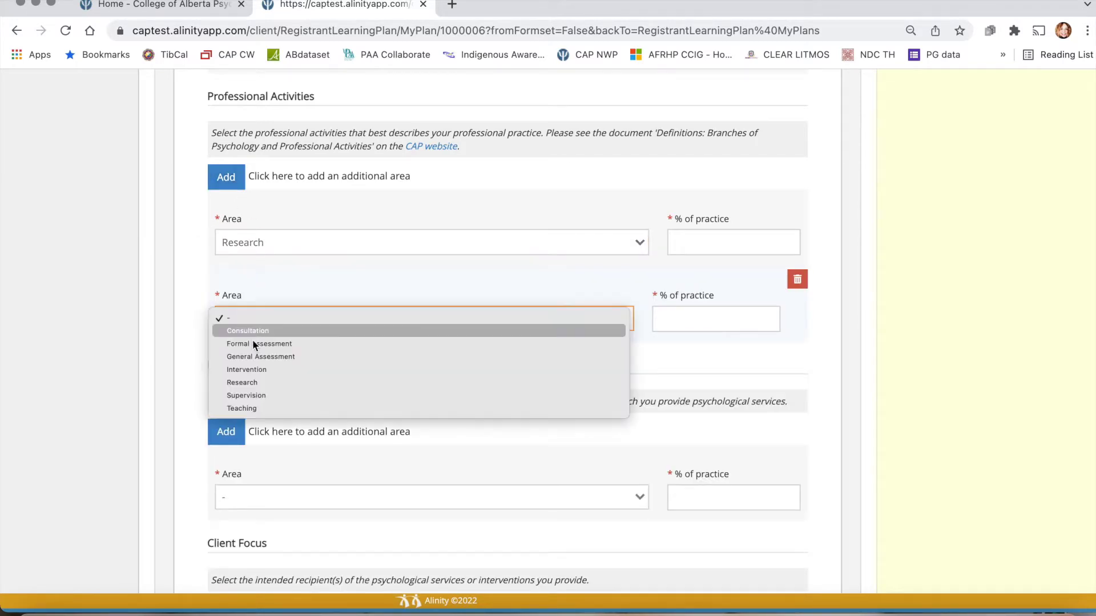
{"action": "left_click", "coordinate": [251, 396]}
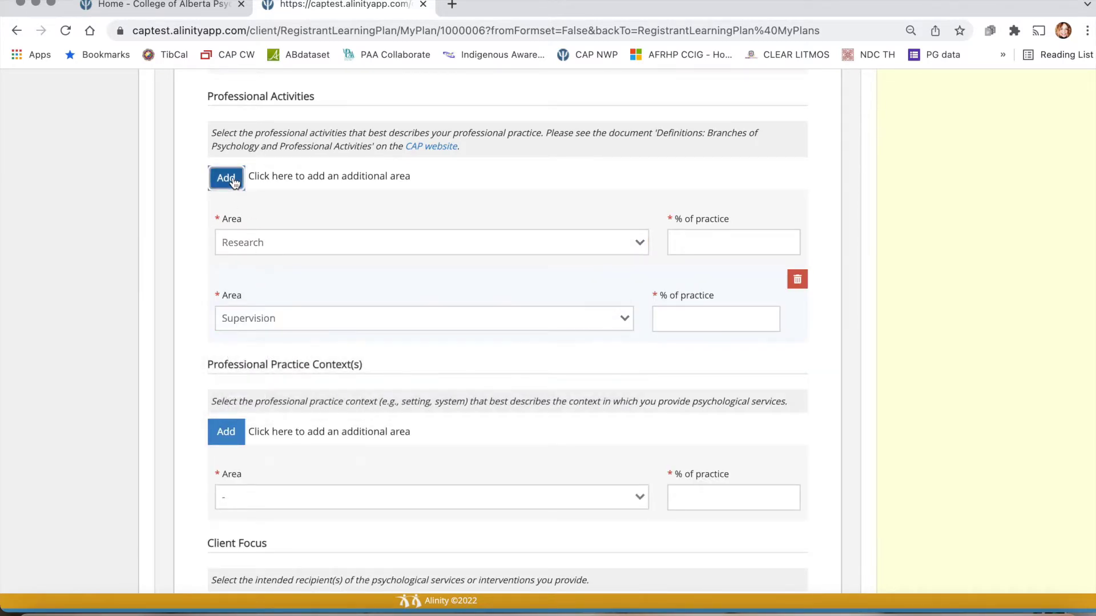
{"action": "left_click", "coordinate": [227, 178]}
{"action": "left_click", "coordinate": [241, 394]}
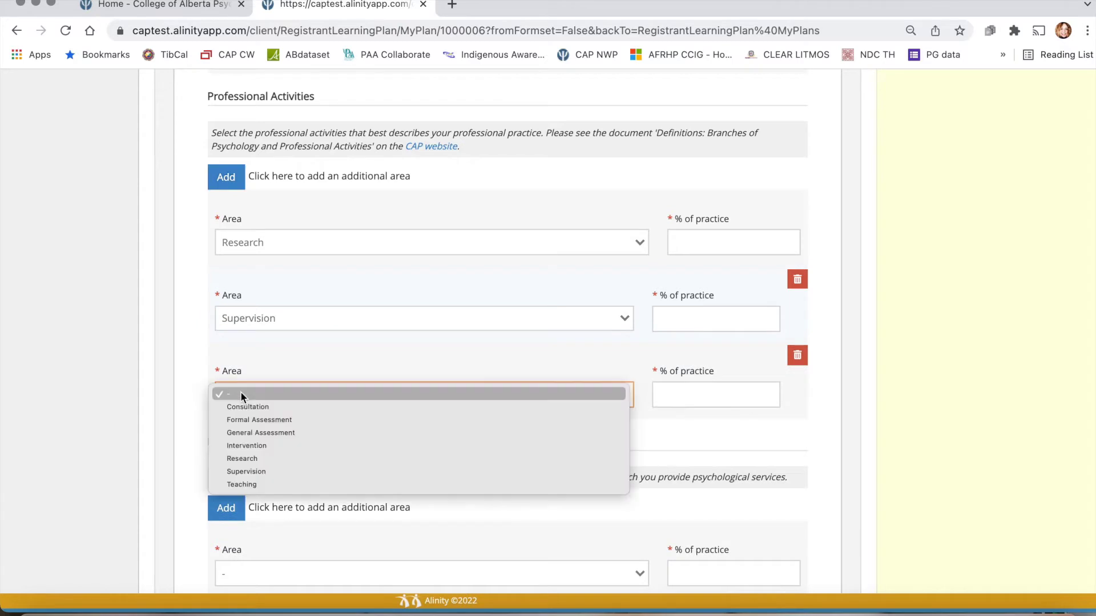
{"action": "left_click", "coordinate": [256, 447]}
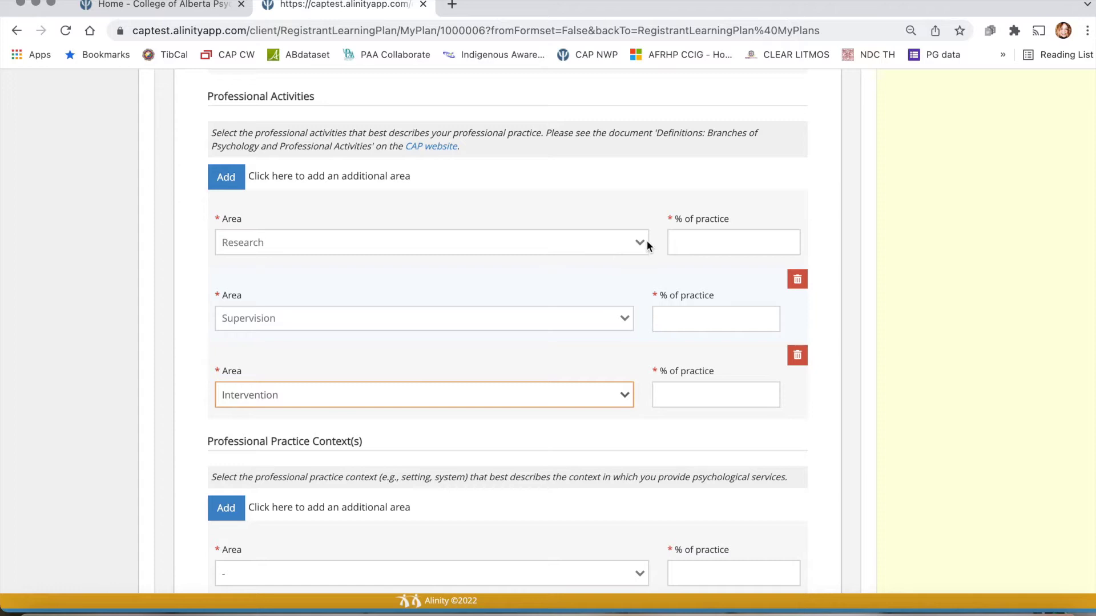
- Give Research 50%, Supervision 30% and Intervention 20% of practice
{"action": "left_click", "coordinate": [695, 250]}
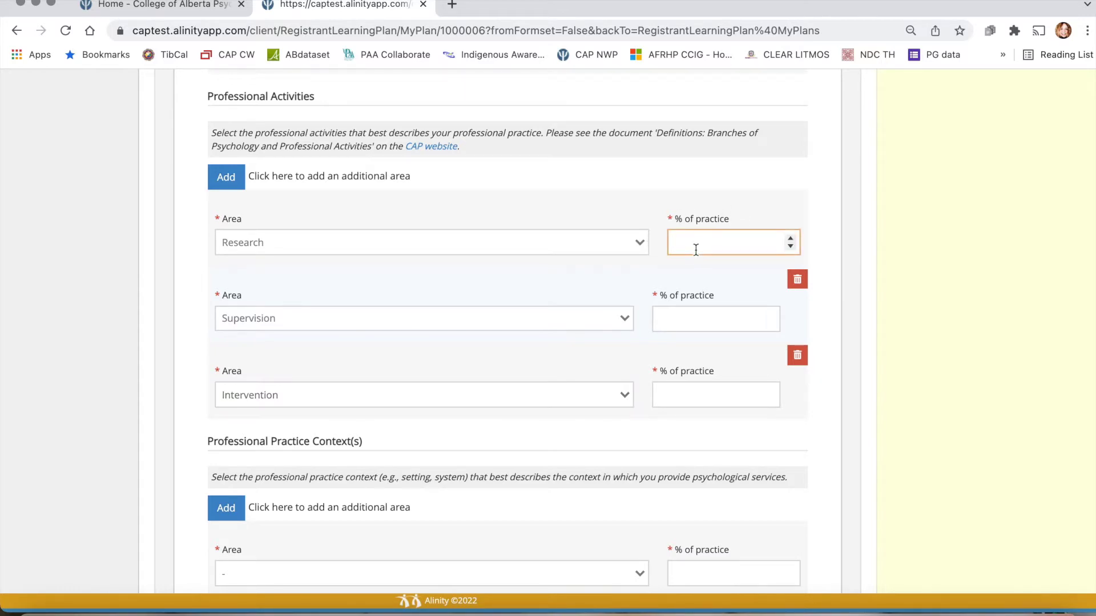
{"action": "type", "text": "50"}
{"action": "left_click", "coordinate": [686, 320]}
{"action": "type", "text": "30"}
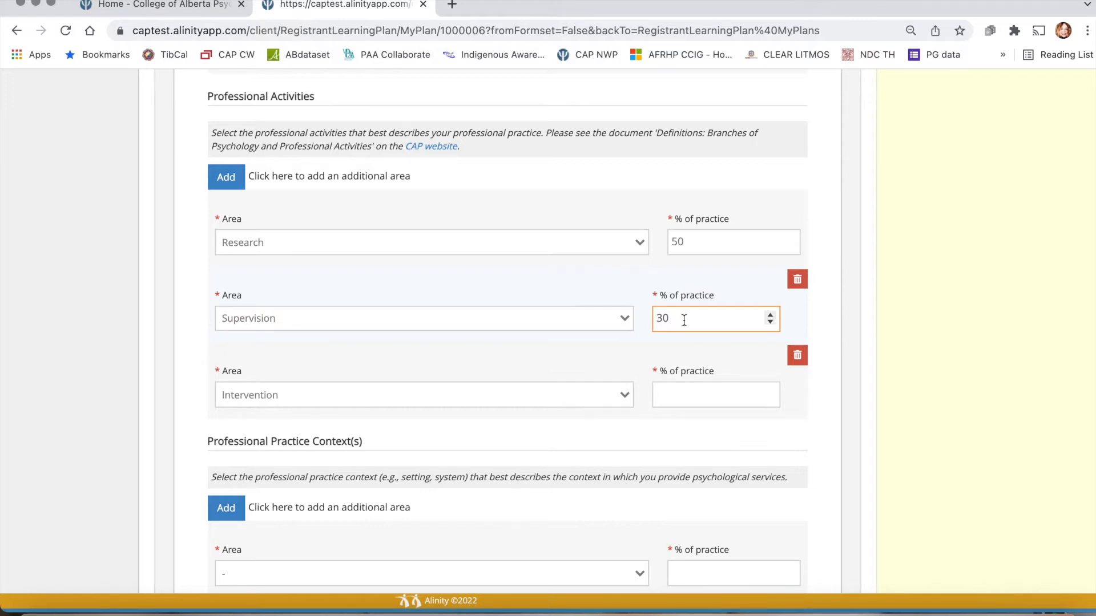
{"action": "left_click", "coordinate": [710, 400]}
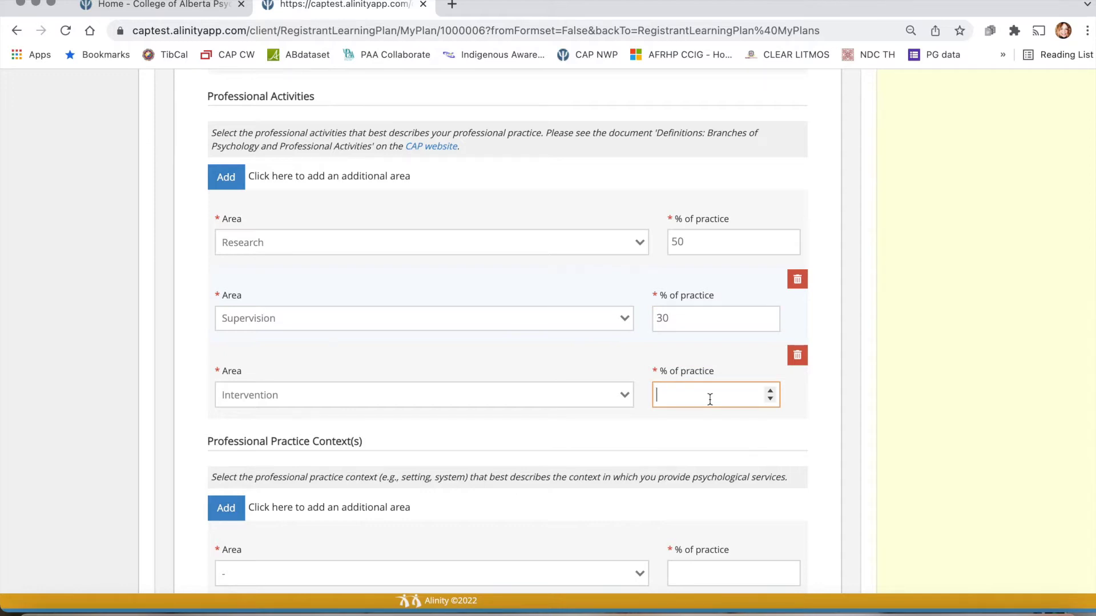
{"action": "type", "text": "24"}
{"action": "key", "text": "BackSpace"}
{"action": "type", "text": "5"}
{"action": "left_click", "coordinate": [776, 398]}
{"action": "left_click", "coordinate": [775, 398]}
{"action": "left_click", "coordinate": [776, 398]}
- Choose Community Agency/Counselling Centre as the Practice Context area and enter 100 in % of practice
{"action": "scroll", "coordinate": [683, 203], "scroll_direction": "down", "scroll_amount": 6}
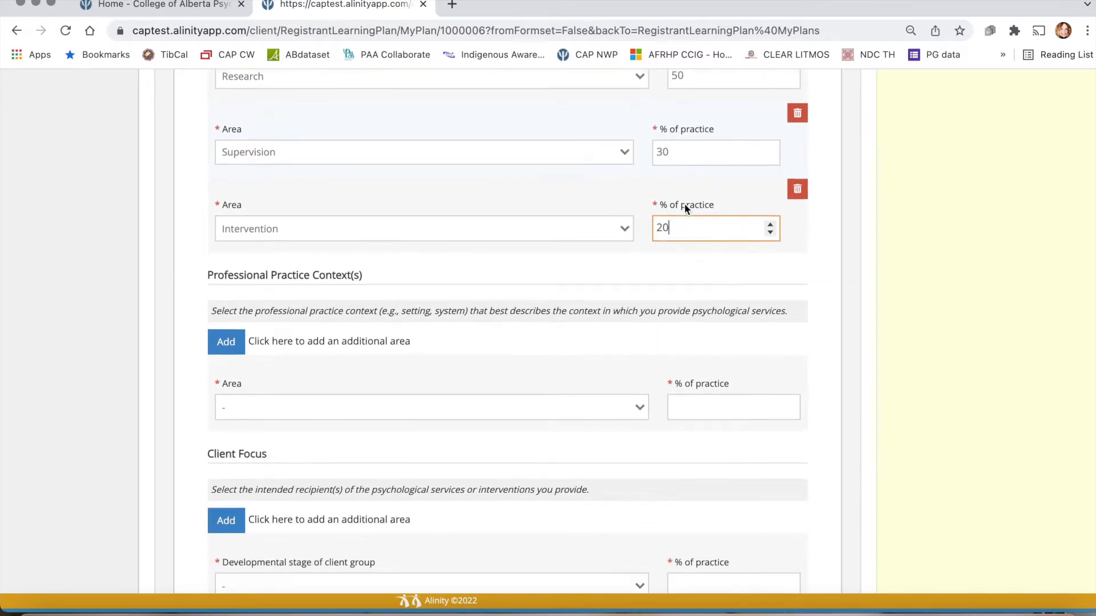
{"action": "scroll", "coordinate": [685, 204], "scroll_direction": "down", "scroll_amount": 1}
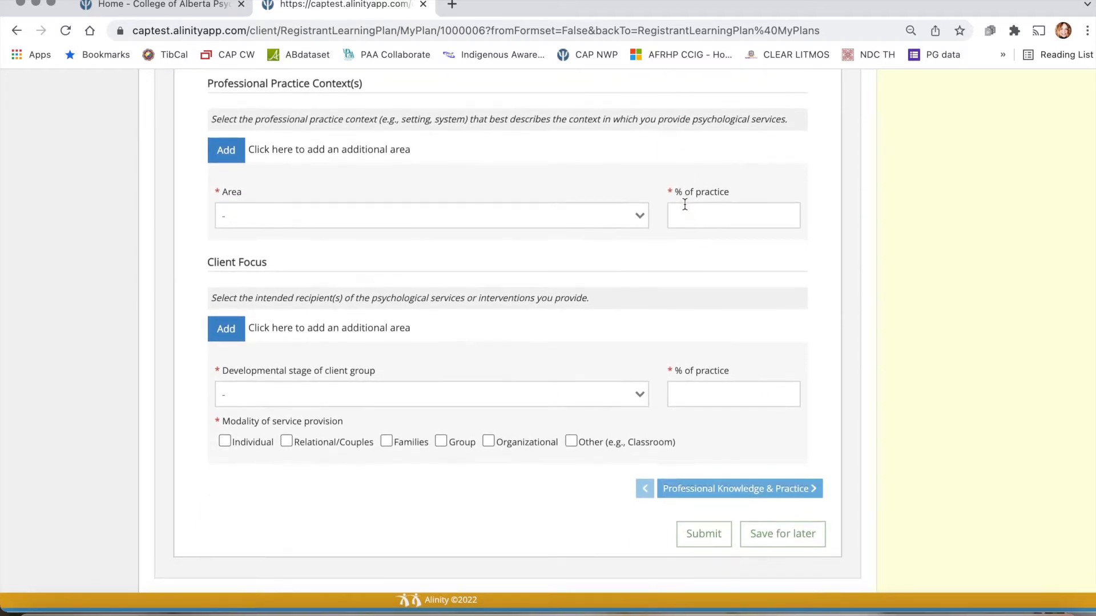
{"action": "left_click", "coordinate": [641, 224]}
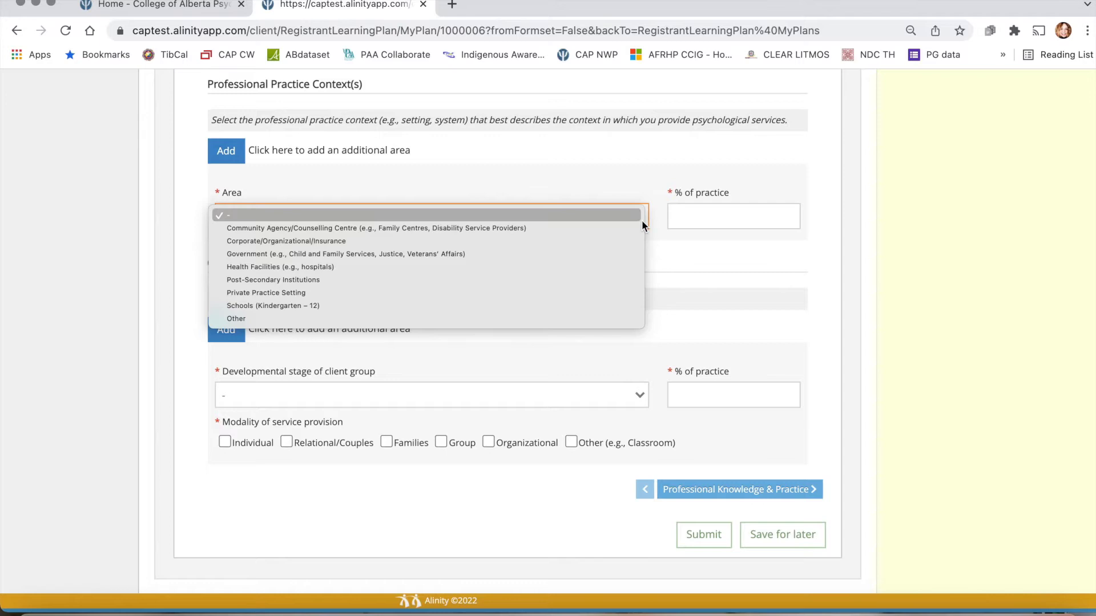
{"action": "left_click", "coordinate": [546, 227]}
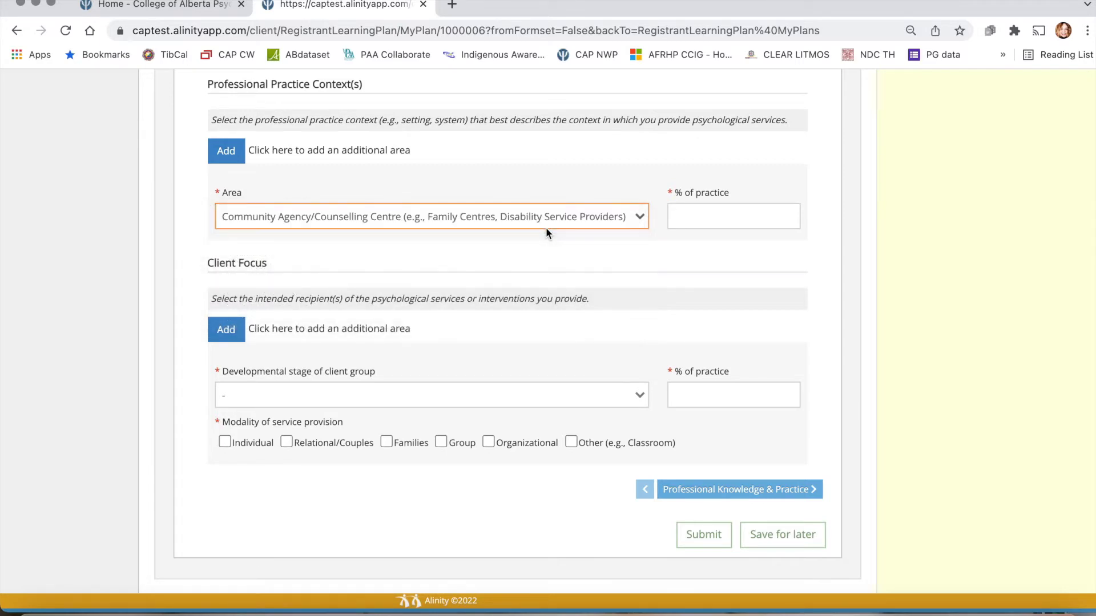
{"action": "left_click", "coordinate": [685, 216]}
{"action": "type", "text": "100"}
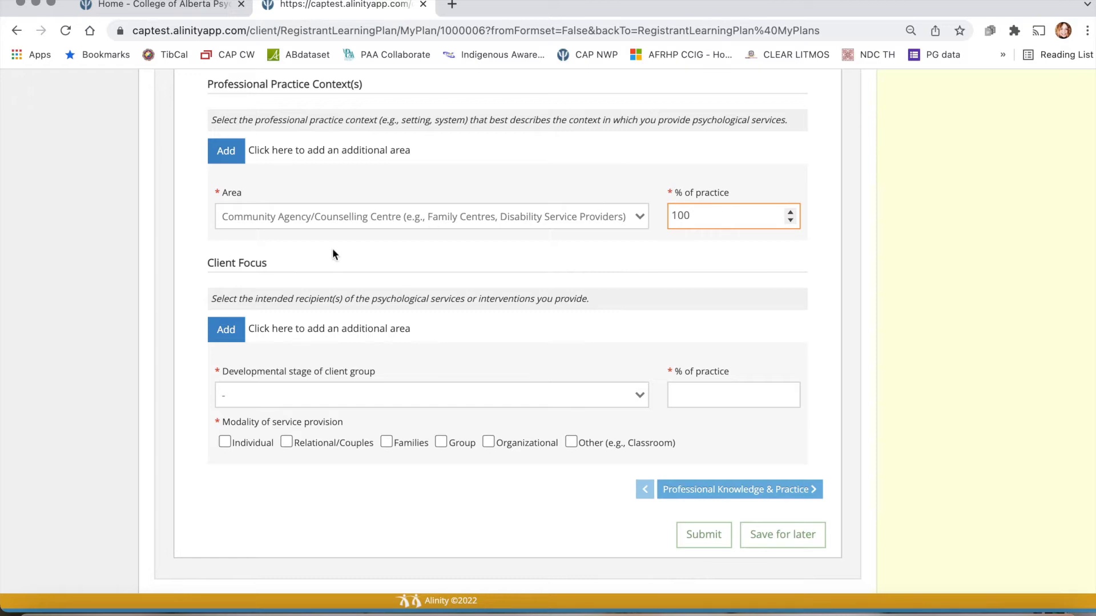
{"action": "scroll", "coordinate": [234, 399], "scroll_direction": "down", "scroll_amount": 1}
- Add Child (0–14), Youth (15–24) and Adults (25–64) as client focus groups
{"action": "left_click", "coordinate": [310, 399]}
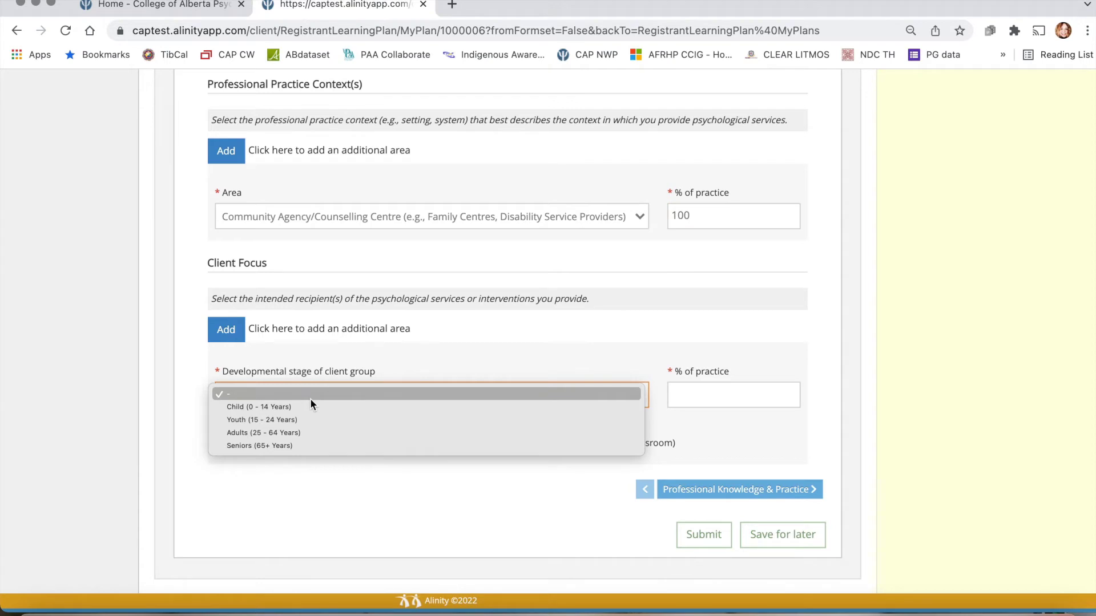
{"action": "left_click", "coordinate": [299, 410]}
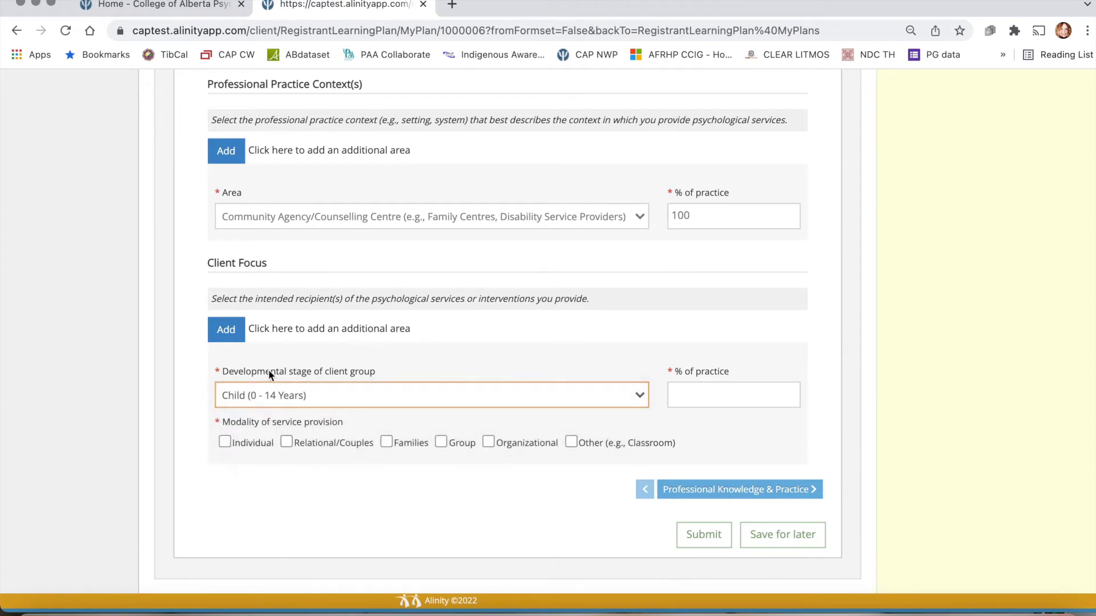
{"action": "left_click", "coordinate": [226, 330]}
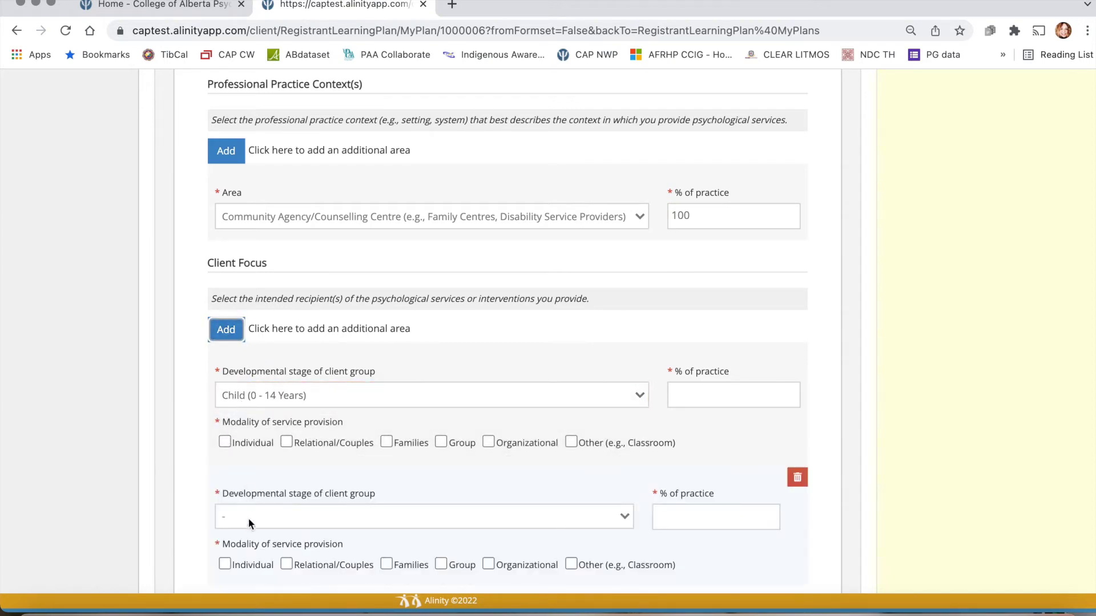
{"action": "left_click", "coordinate": [248, 519]}
{"action": "left_click", "coordinate": [248, 542]}
{"action": "left_click", "coordinate": [234, 330]}
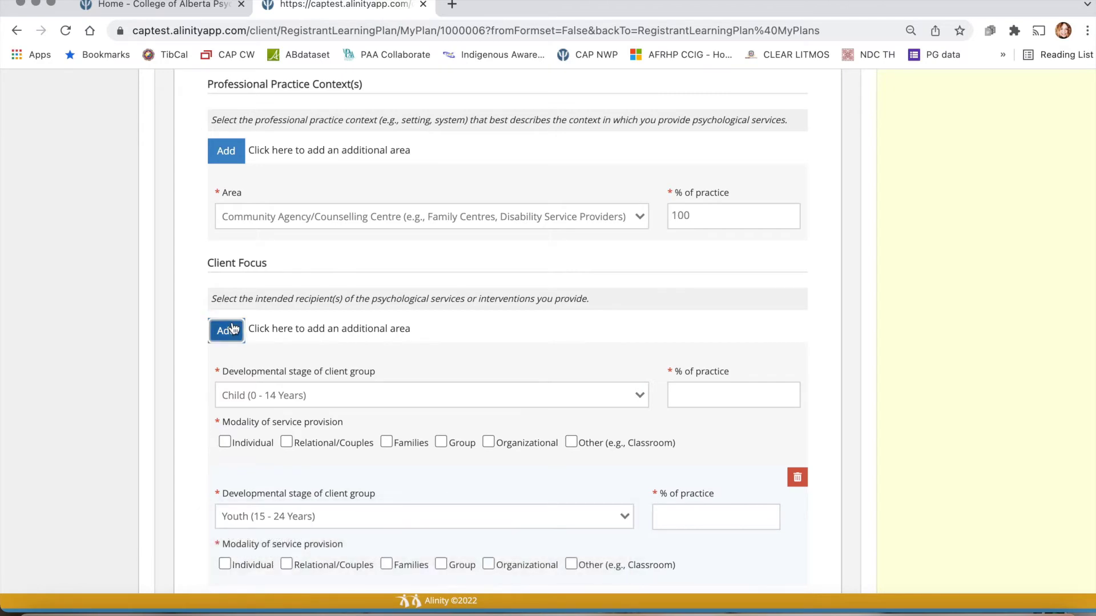
{"action": "scroll", "coordinate": [234, 328], "scroll_direction": "down", "scroll_amount": 2}
{"action": "scroll", "coordinate": [234, 330], "scroll_direction": "down", "scroll_amount": 2}
{"action": "left_click", "coordinate": [238, 484]}
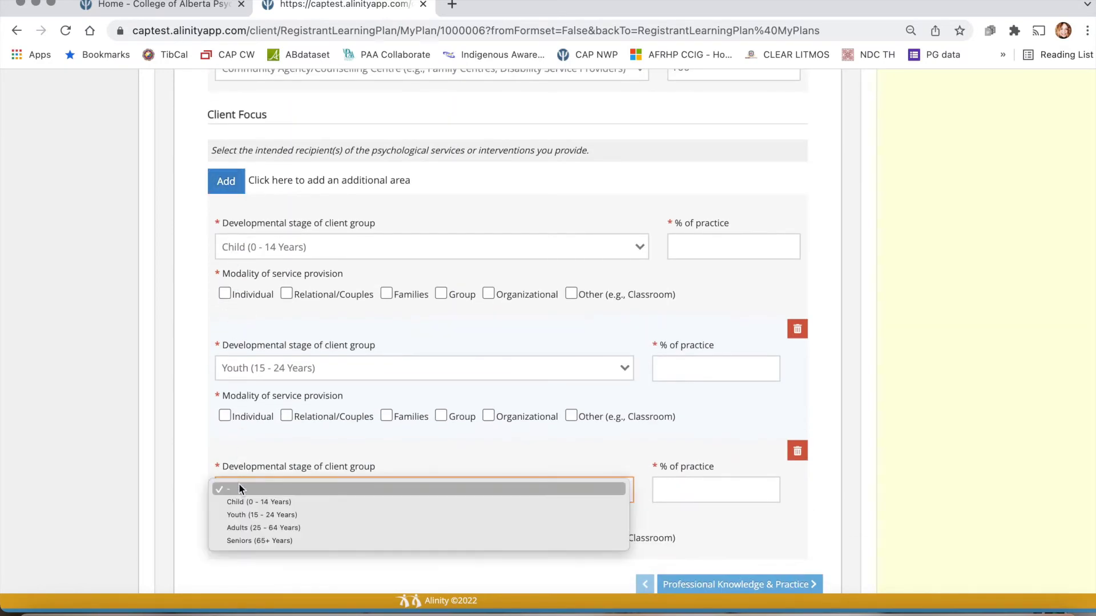
{"action": "left_click", "coordinate": [242, 529]}
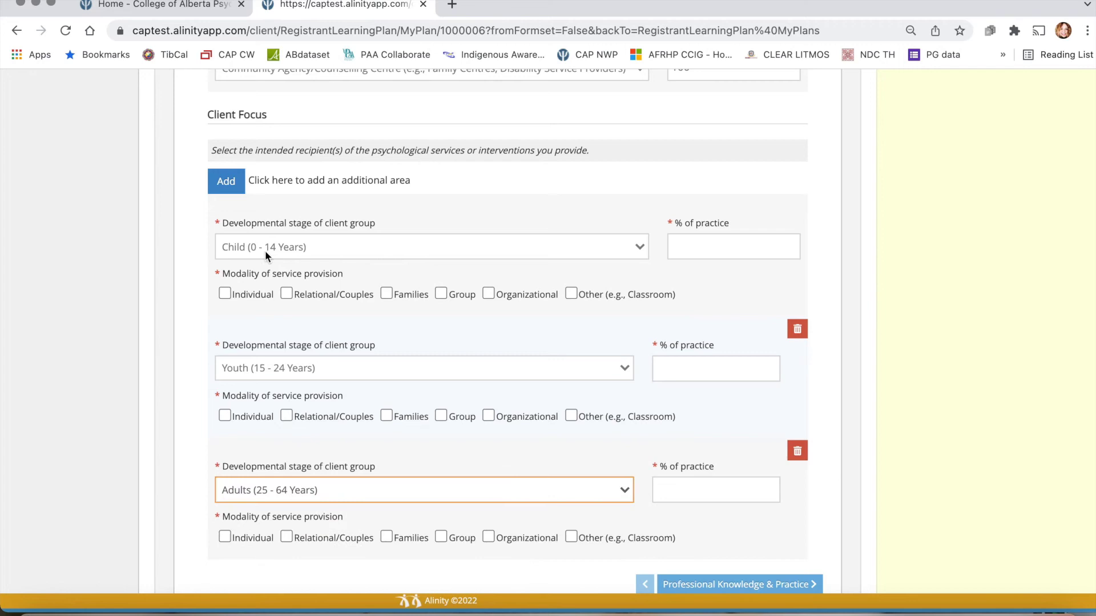
- Tick a service modality for Child, and Individual and Families for Youth
{"action": "left_click", "coordinate": [224, 304]}
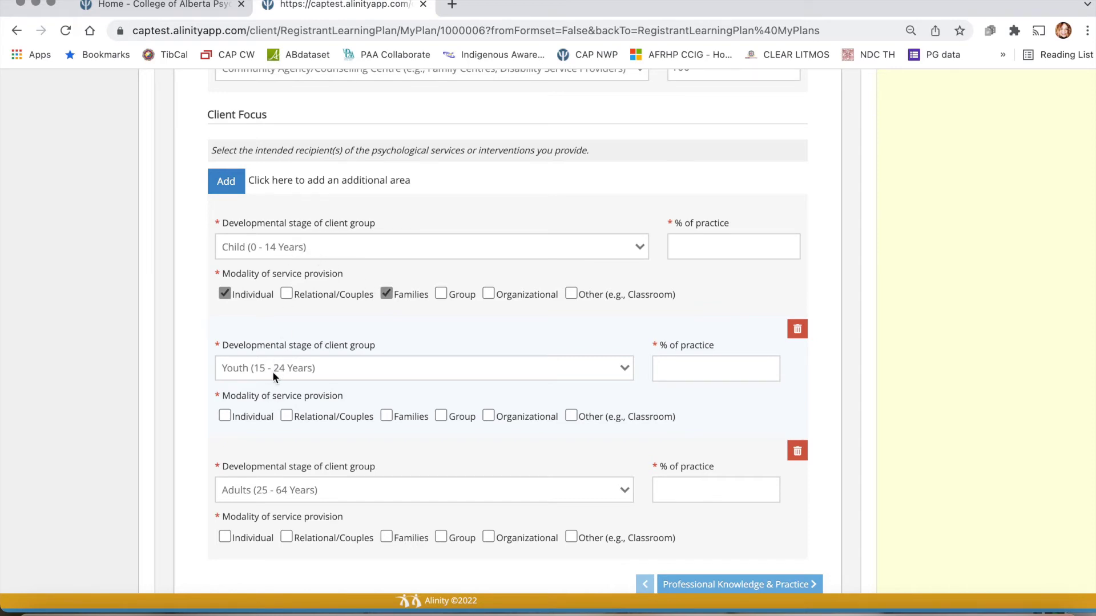
{"action": "left_click", "coordinate": [225, 416]}
{"action": "left_click", "coordinate": [391, 419]}
{"action": "scroll", "coordinate": [441, 416], "scroll_direction": "down", "scroll_amount": 2}
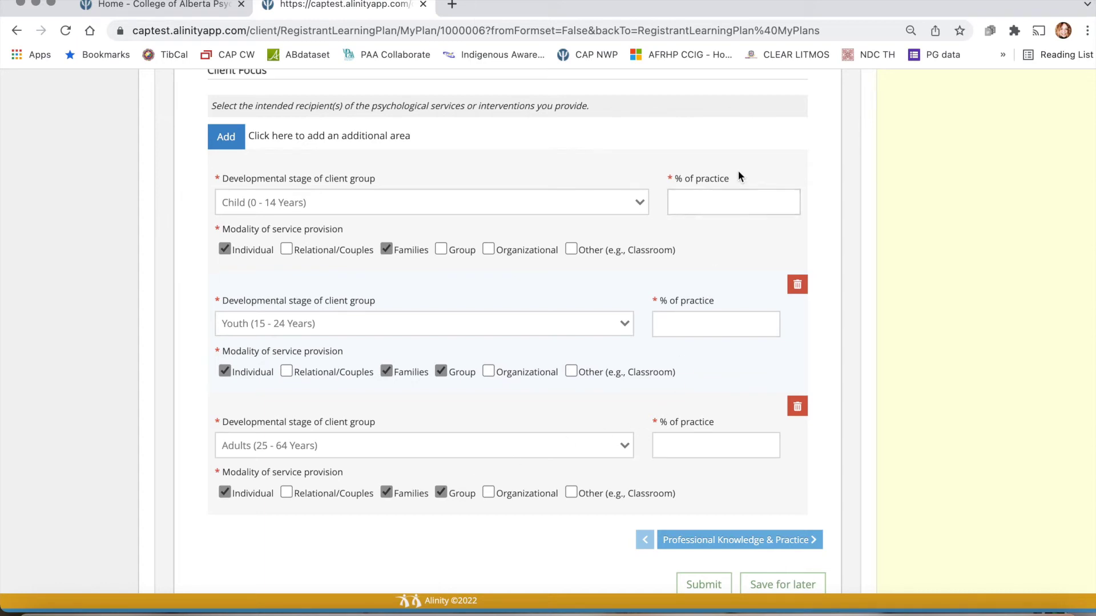
- Enter 30% for Child, 30% for Youth and 40% for Adults under Client Focus
{"action": "left_click", "coordinate": [701, 200]}
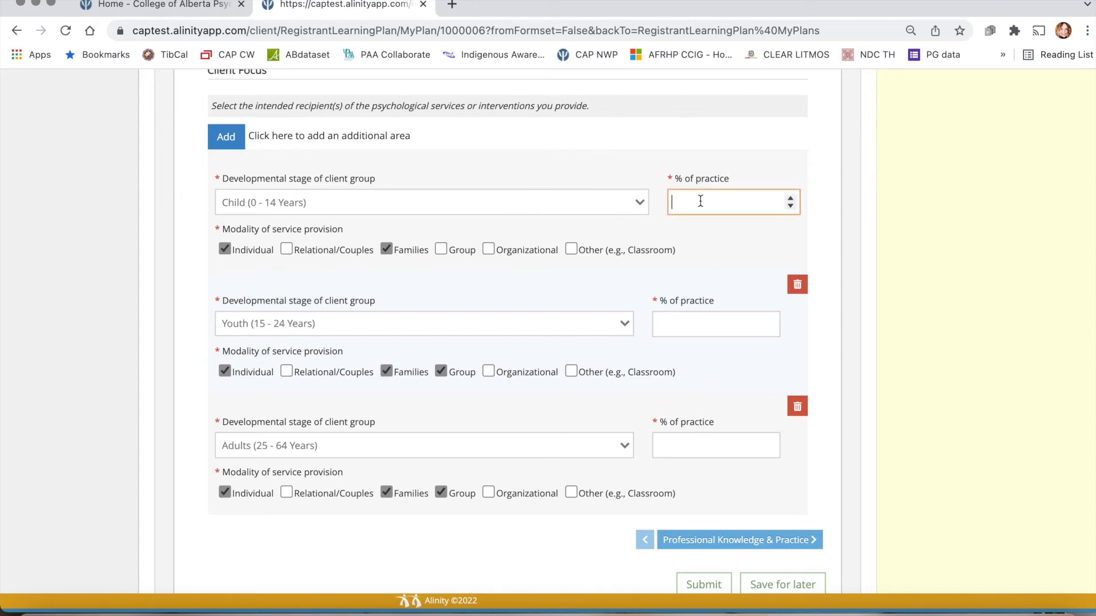
{"action": "type", "text": "30"}
{"action": "left_click", "coordinate": [693, 331]}
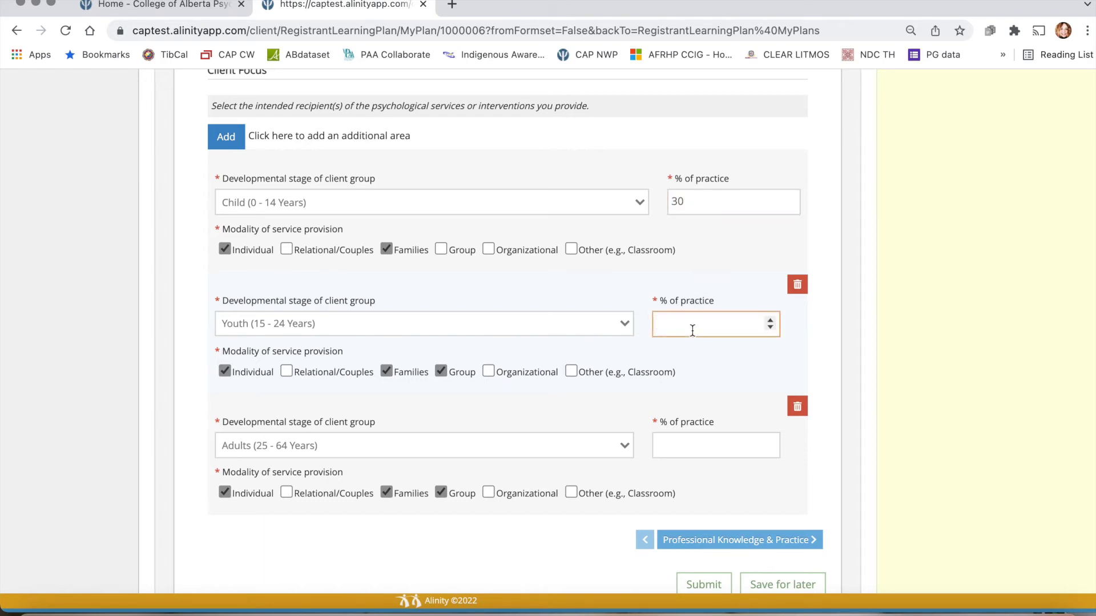
{"action": "type", "text": "30"}
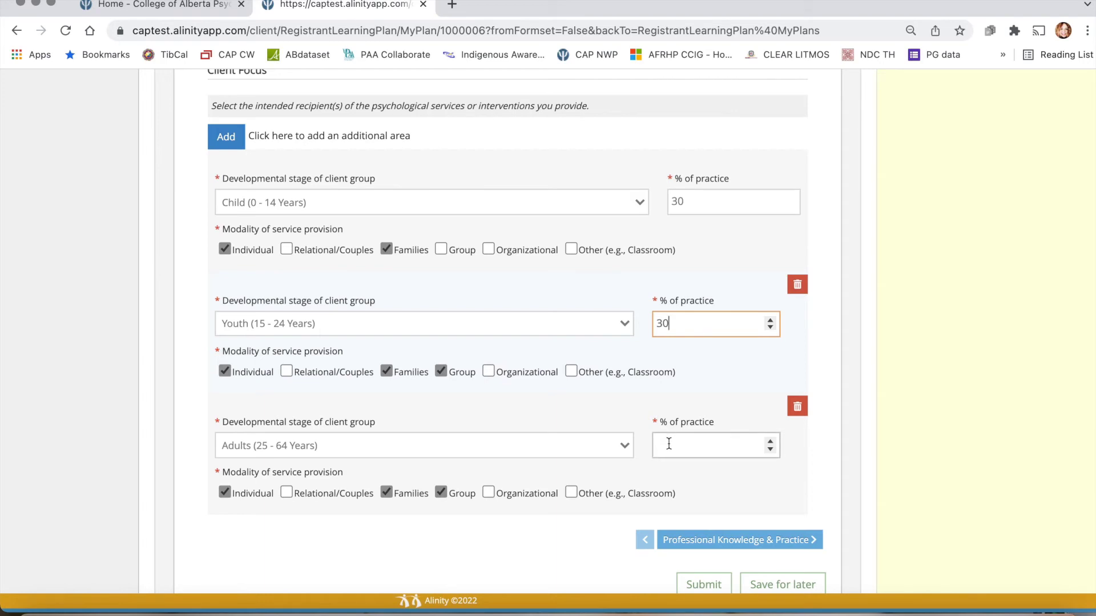
{"action": "left_click", "coordinate": [669, 444]}
{"action": "type", "text": "40"}
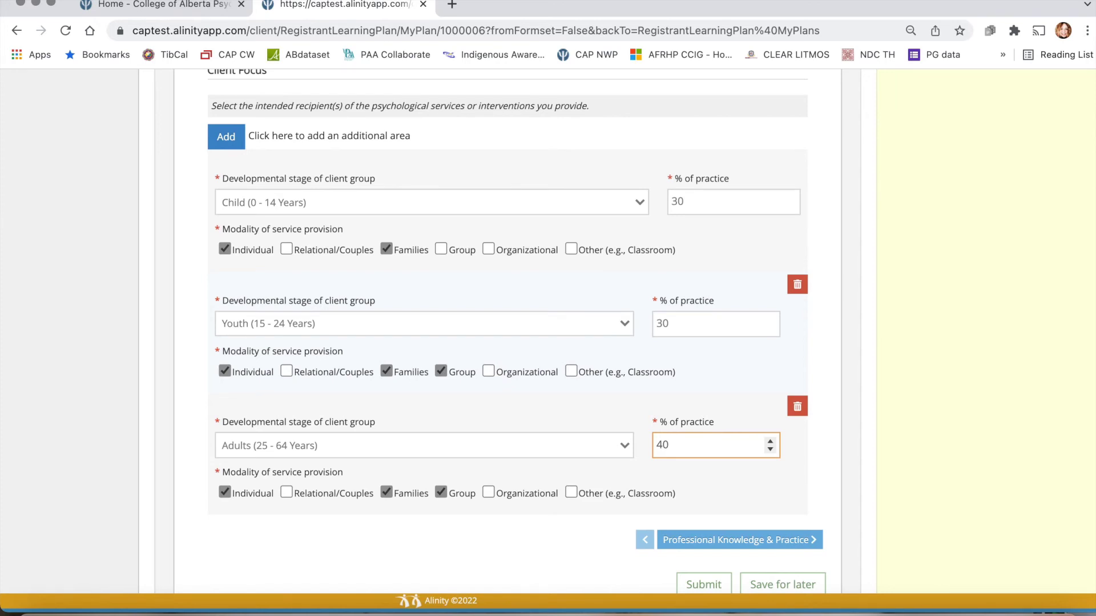
- Save the plan for later and review the saved Practice Description entries
{"action": "scroll", "coordinate": [693, 403], "scroll_direction": "down", "scroll_amount": 2}
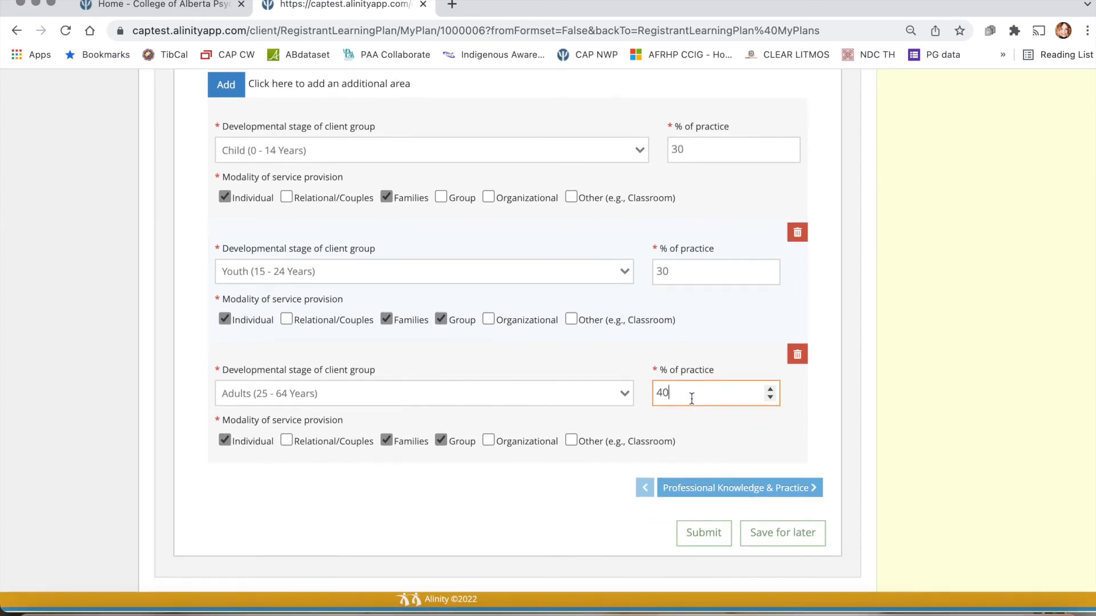
{"action": "left_click", "coordinate": [800, 533]}
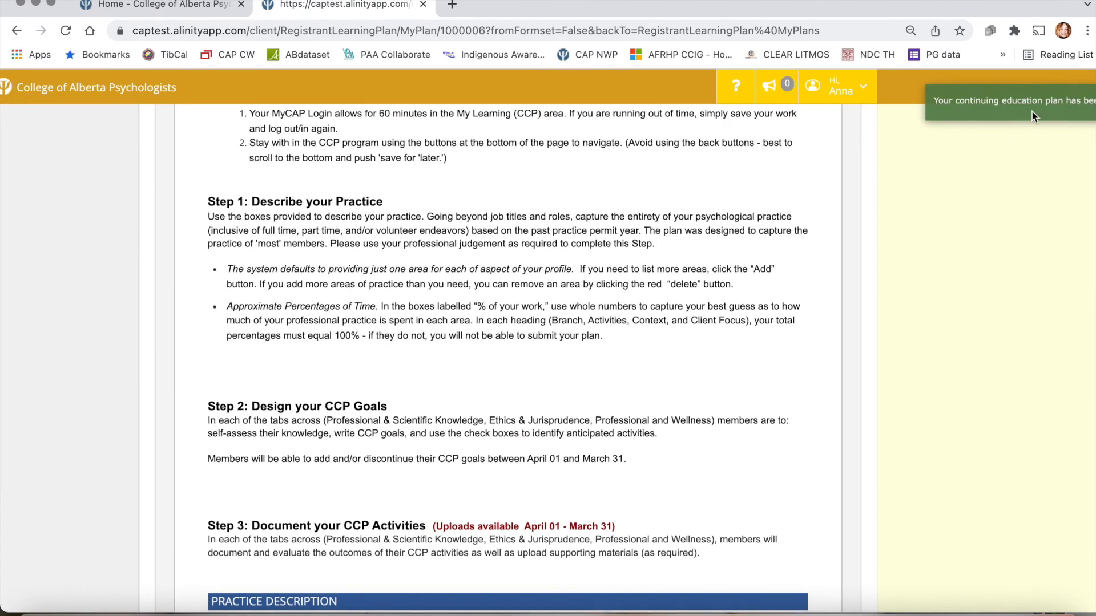
{"action": "scroll", "coordinate": [601, 311], "scroll_direction": "down", "scroll_amount": 3}
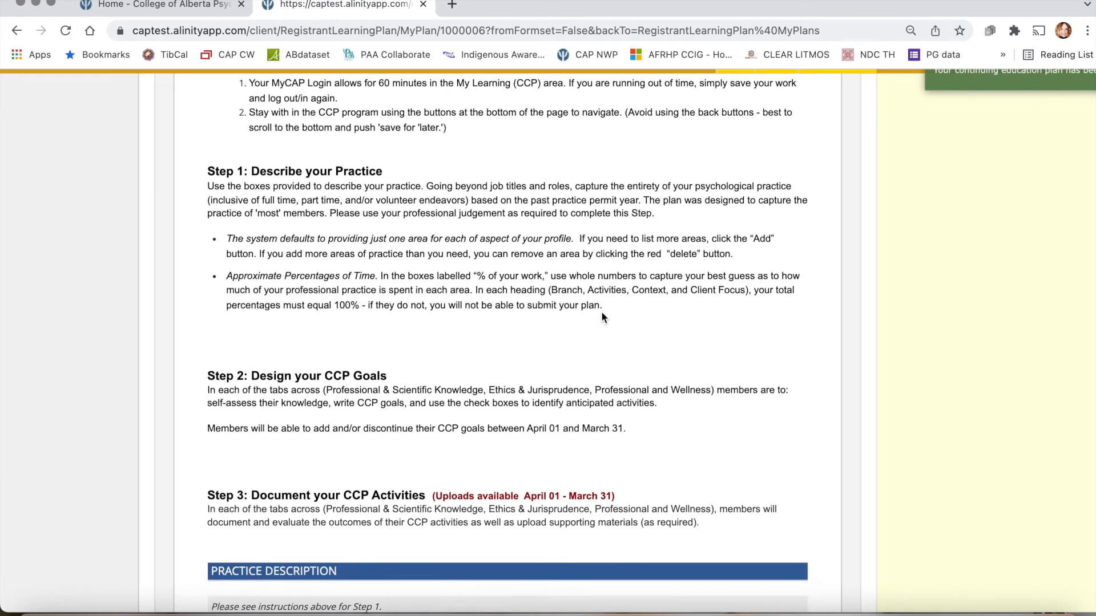
{"action": "scroll", "coordinate": [602, 317], "scroll_direction": "down", "scroll_amount": 5}
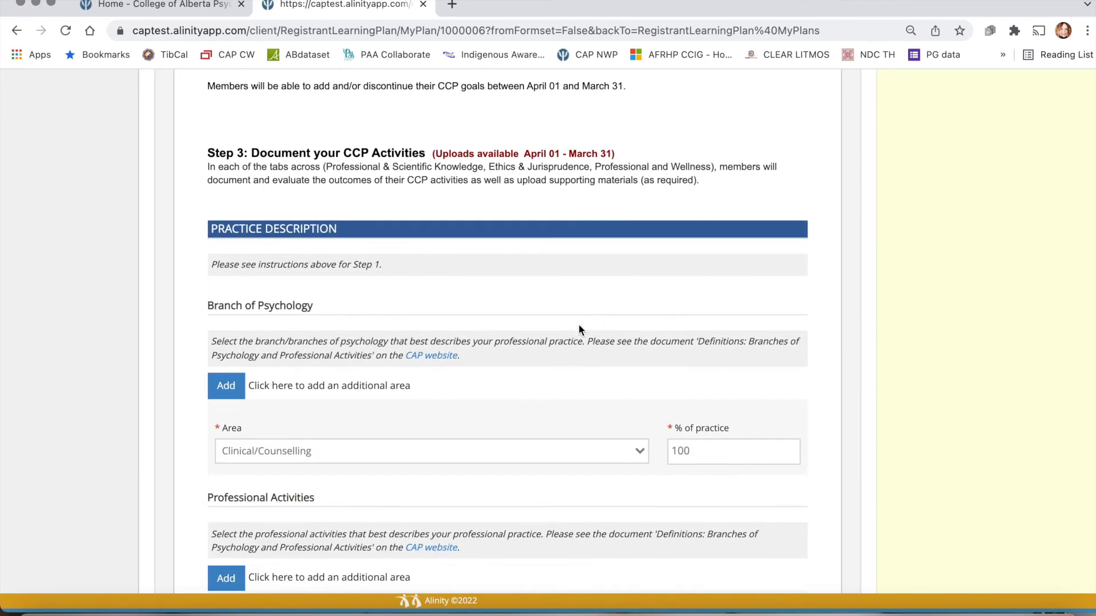
{"action": "scroll", "coordinate": [509, 378], "scroll_direction": "down", "scroll_amount": 3}
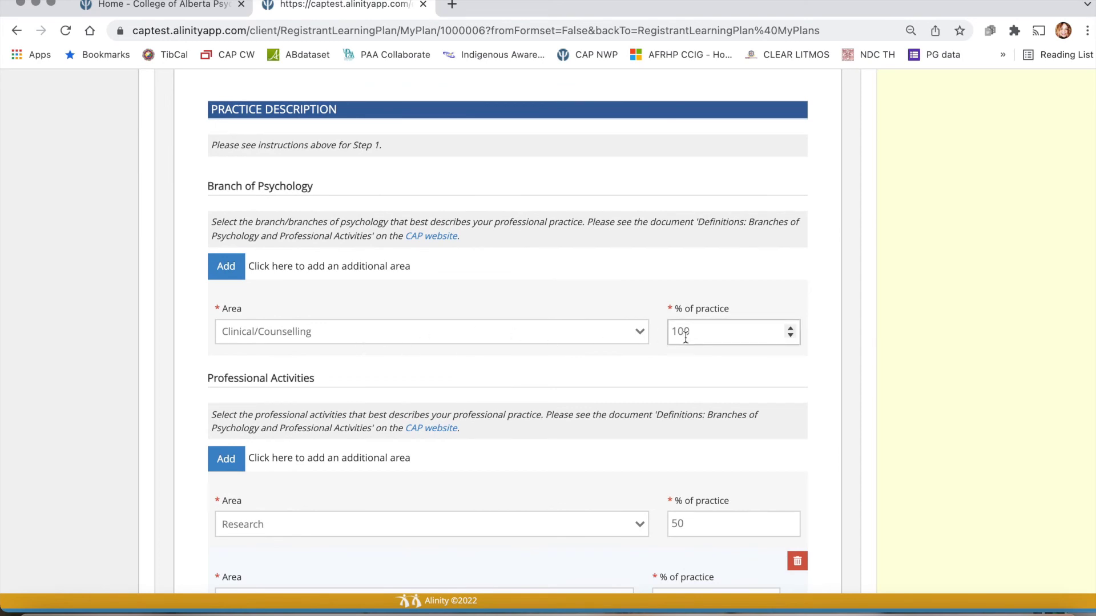
{"action": "scroll", "coordinate": [685, 348], "scroll_direction": "down", "scroll_amount": 1}
{"action": "scroll", "coordinate": [679, 348], "scroll_direction": "down", "scroll_amount": 4}
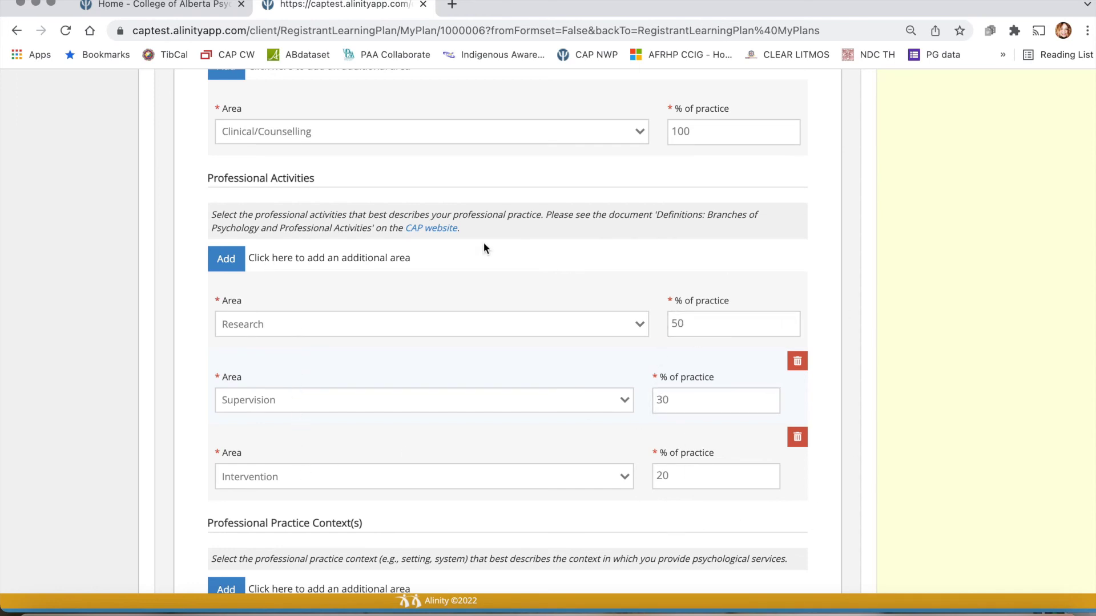
{"action": "scroll", "coordinate": [536, 437], "scroll_direction": "down", "scroll_amount": 6}
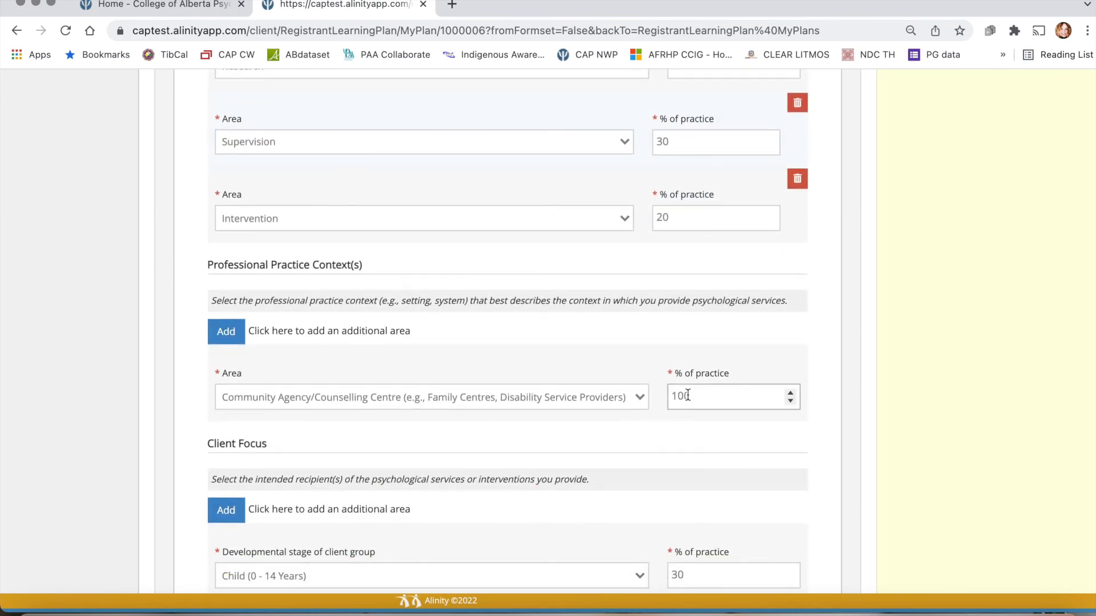
{"action": "scroll", "coordinate": [463, 399], "scroll_direction": "down", "scroll_amount": 5}
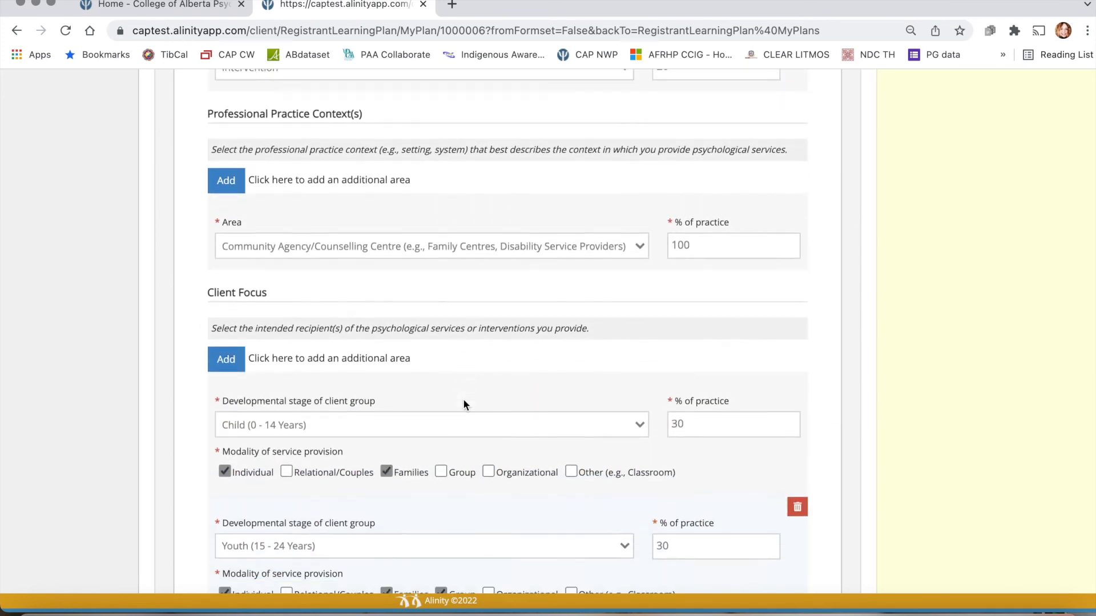
{"action": "scroll", "coordinate": [464, 400], "scroll_direction": "down", "scroll_amount": 2}
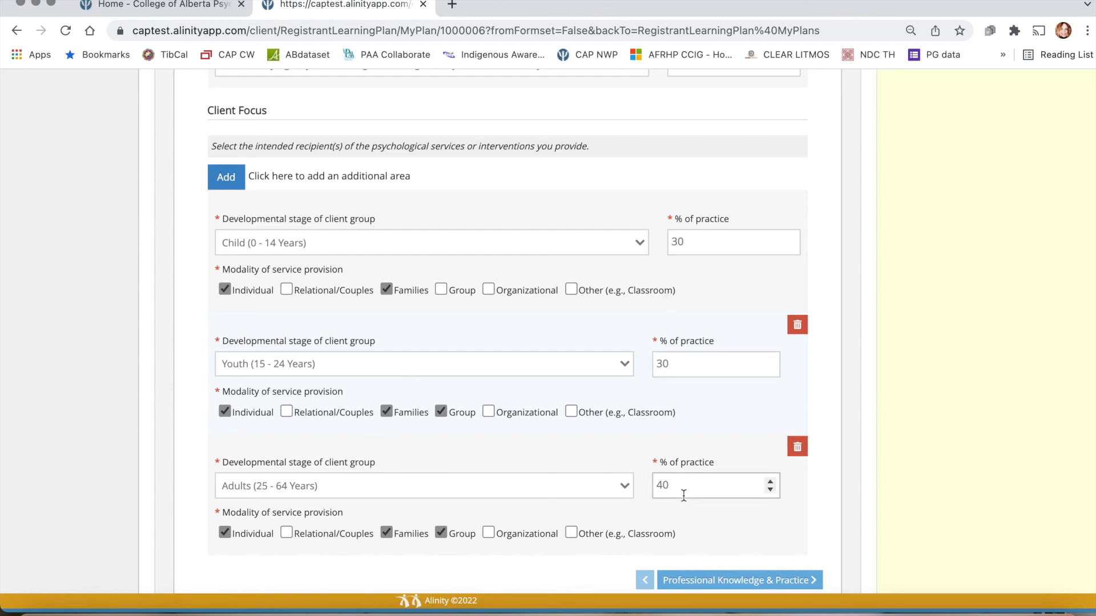
{"action": "scroll", "coordinate": [683, 494], "scroll_direction": "down", "scroll_amount": 3}
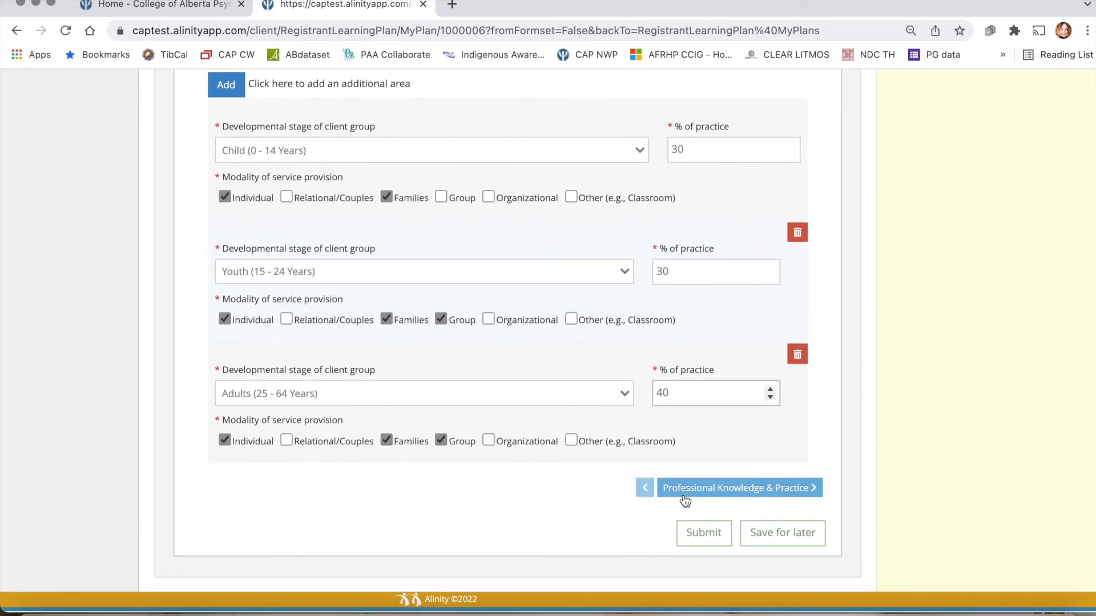
- Save the completed Practice Profile plan for later again
{"action": "left_click", "coordinate": [785, 540]}
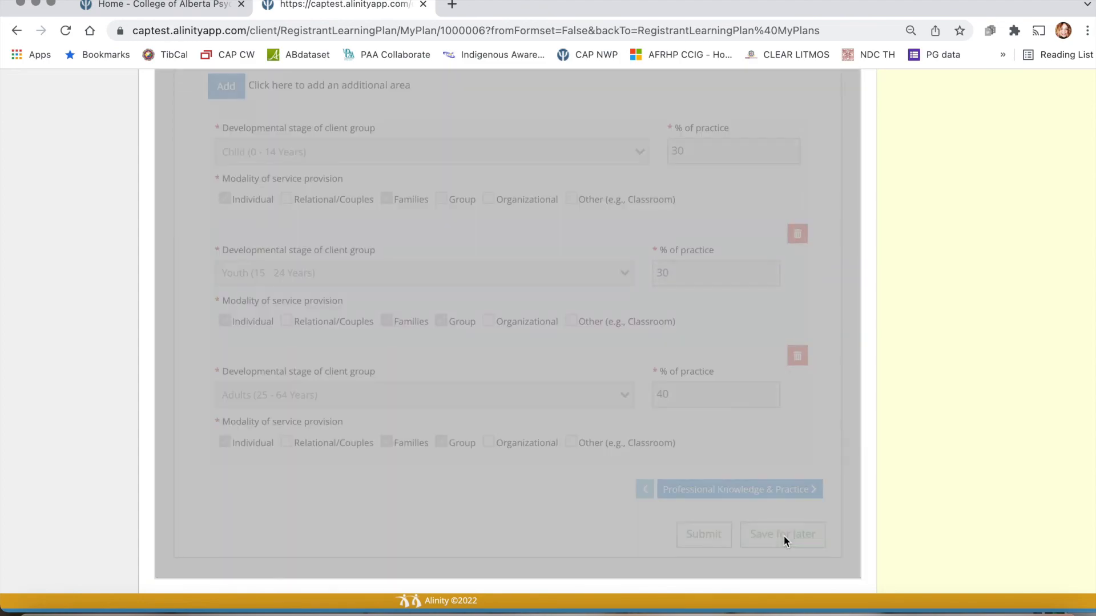